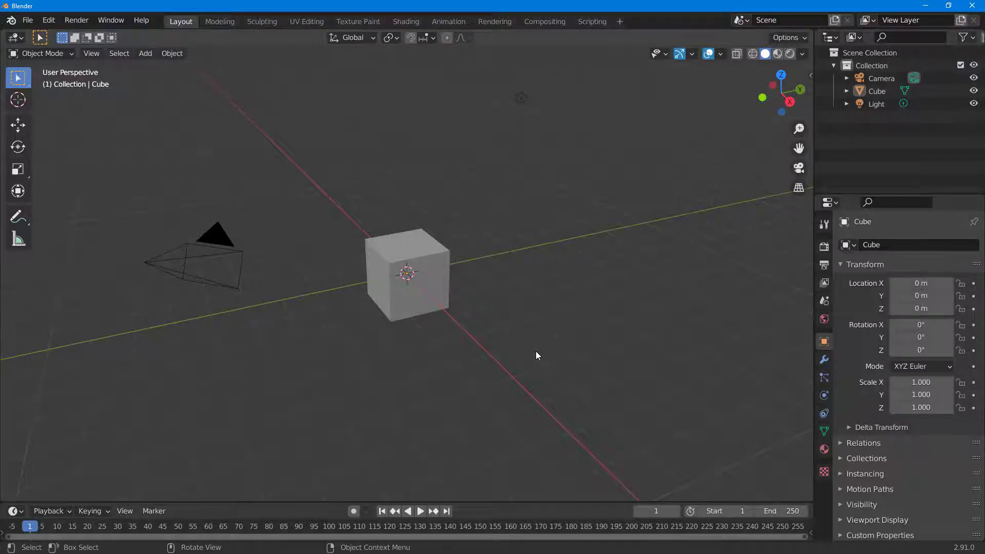
Add a UV sphere and move it along the Y axis to about 3.03 m, beside the cube.
key("shift+a")
mouse_move(541, 296)
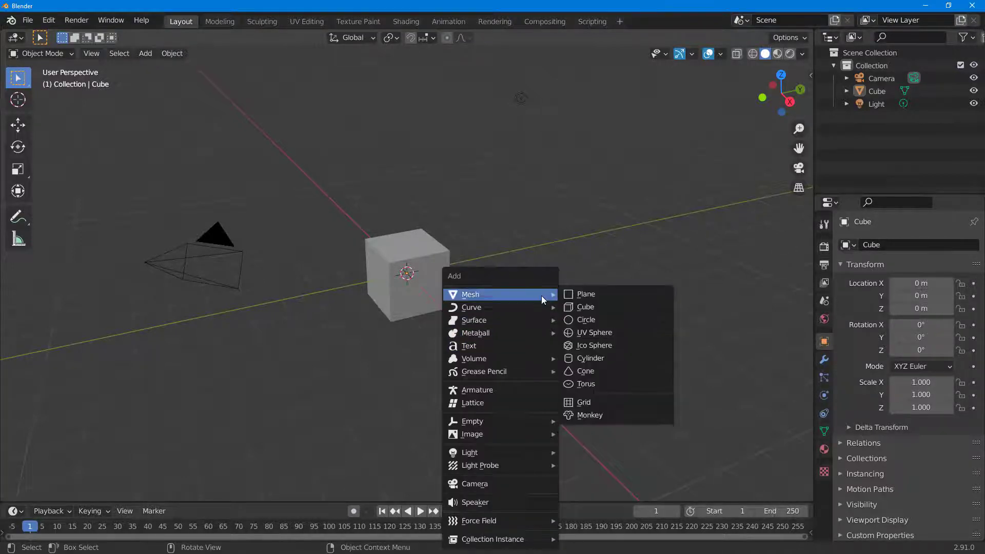
left_click(606, 334)
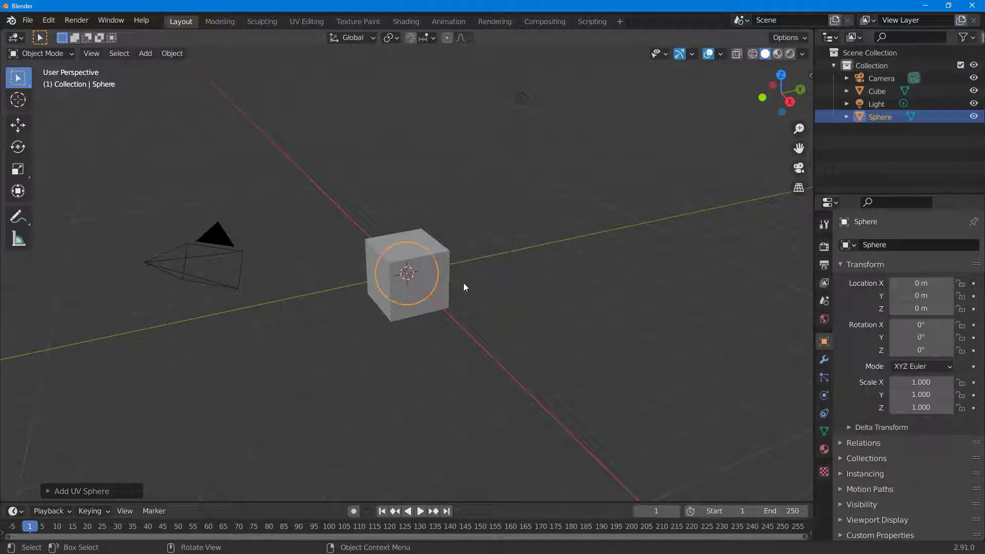
key("shift+space")
key("g")
left_click_drag(472, 270, 554, 253)
Add a torus and move it along the Y axis to about -2.81 m, on the cube's other side.
key("shift+a")
mouse_move(552, 250)
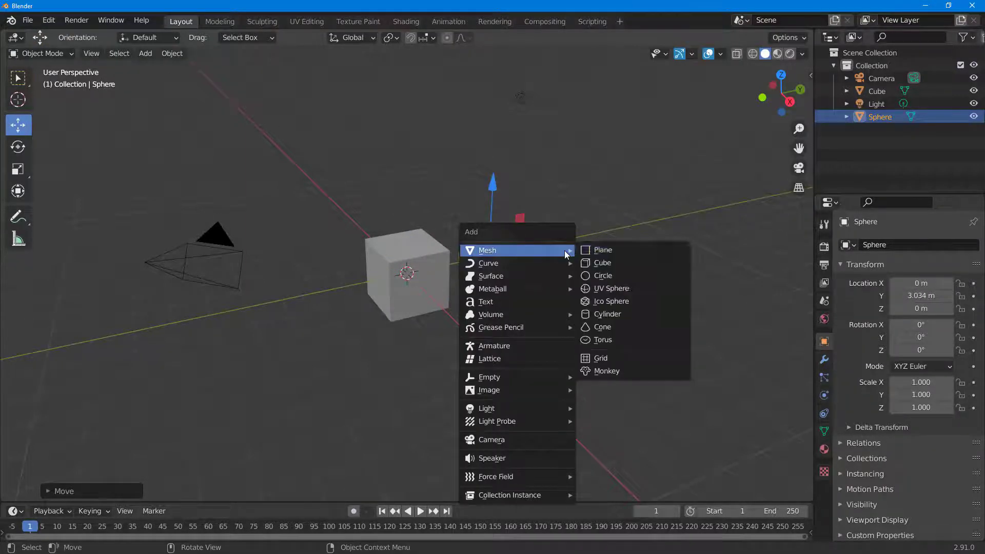
left_click(635, 339)
left_click_drag(467, 267, 376, 281)
Add a plane, place it at about Z -0.35 m and enlarge it into a floor spanning all three objects.
key("shift+a")
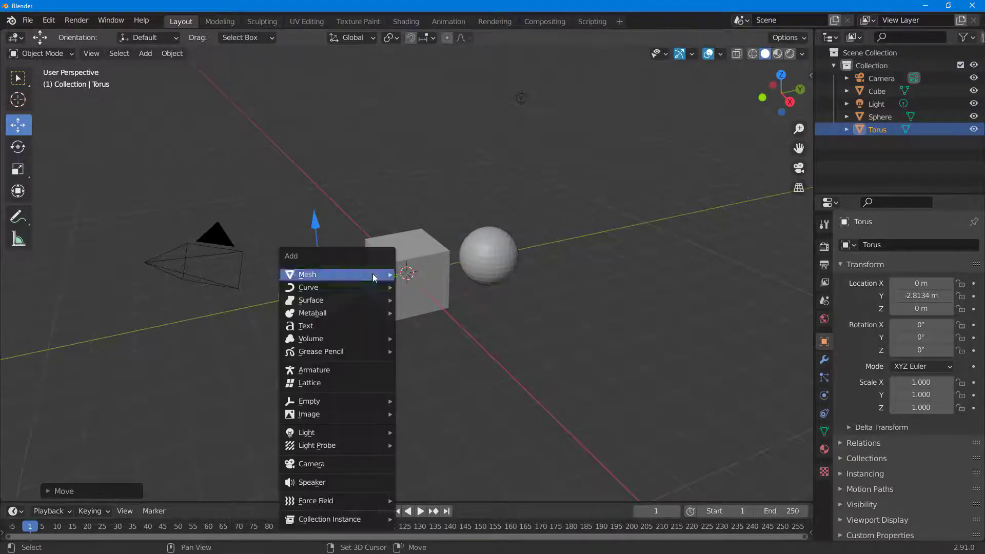
mouse_move(370, 277)
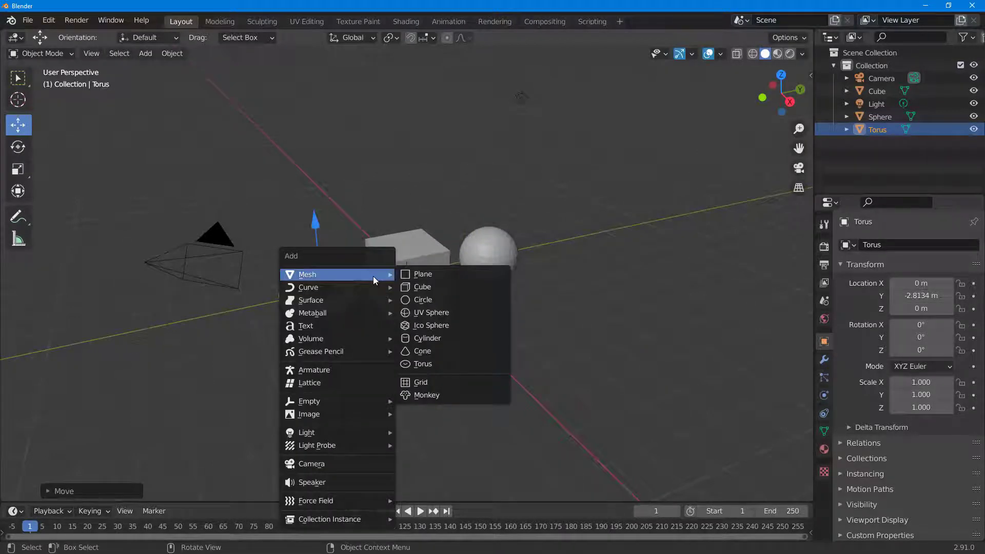
left_click(454, 275)
key("g")
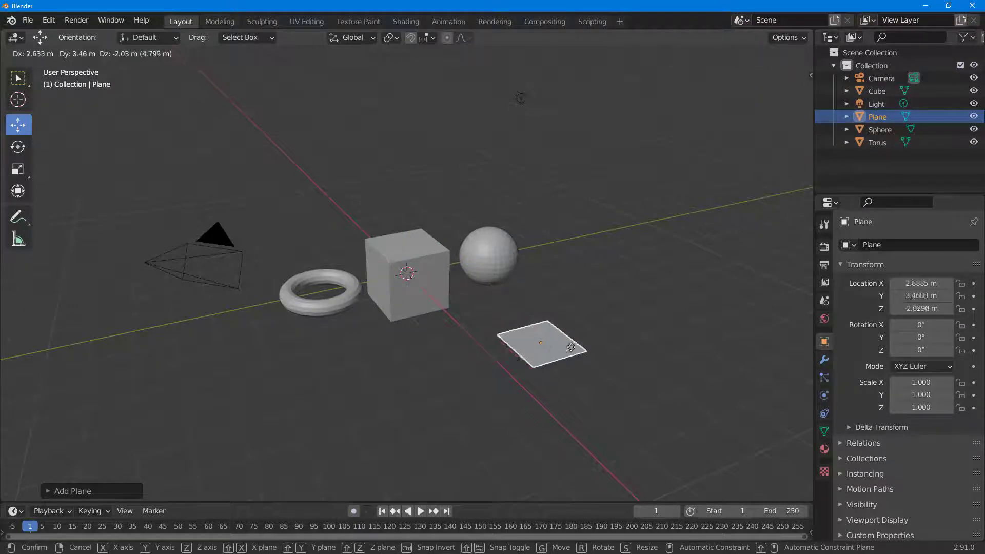
left_click(427, 290)
key("s")
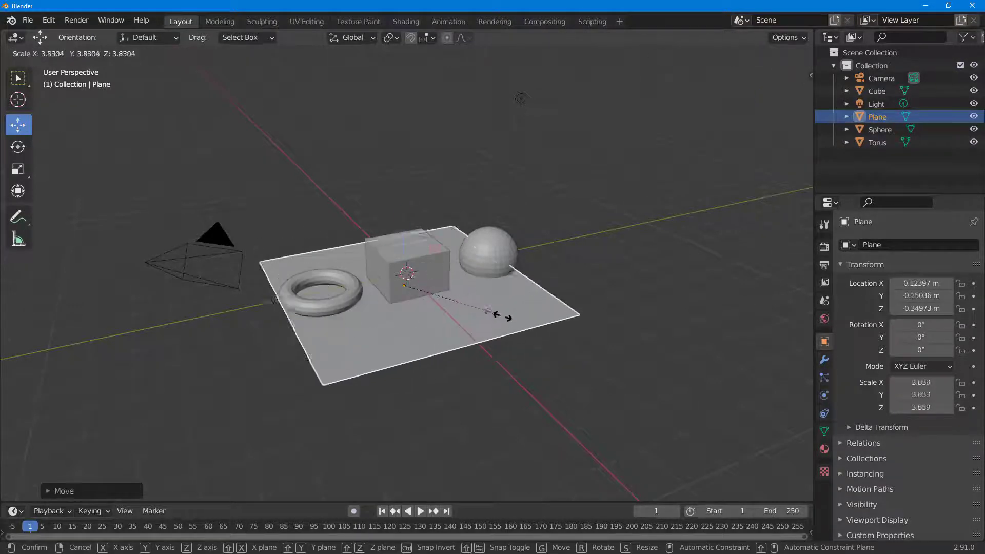
left_click(494, 260)
key("Delete")
key("ctrl+z")
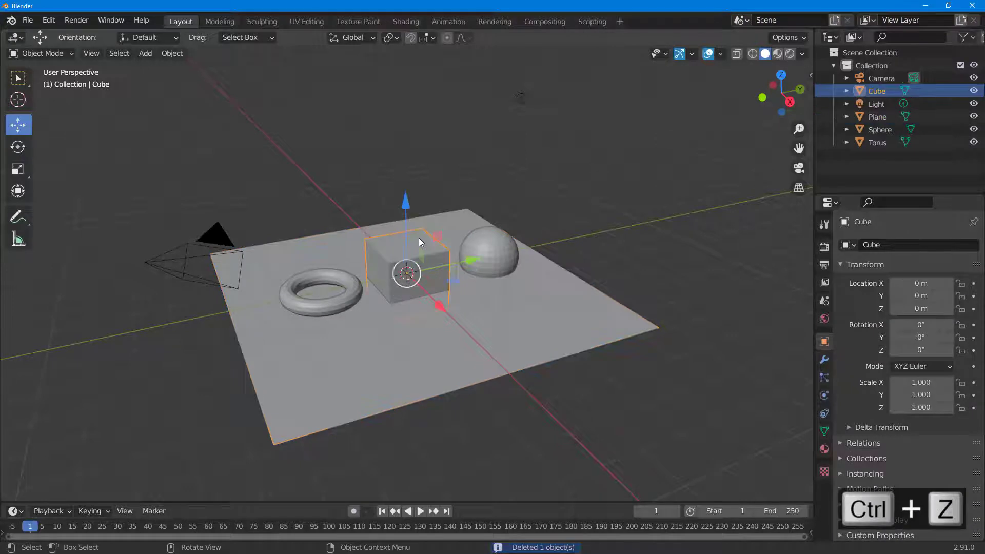
Raise the cube, torus and light together along the Z axis by about 0.72 m.
left_click(356, 295, "shift")
left_click(519, 96, "shift")
key("g")
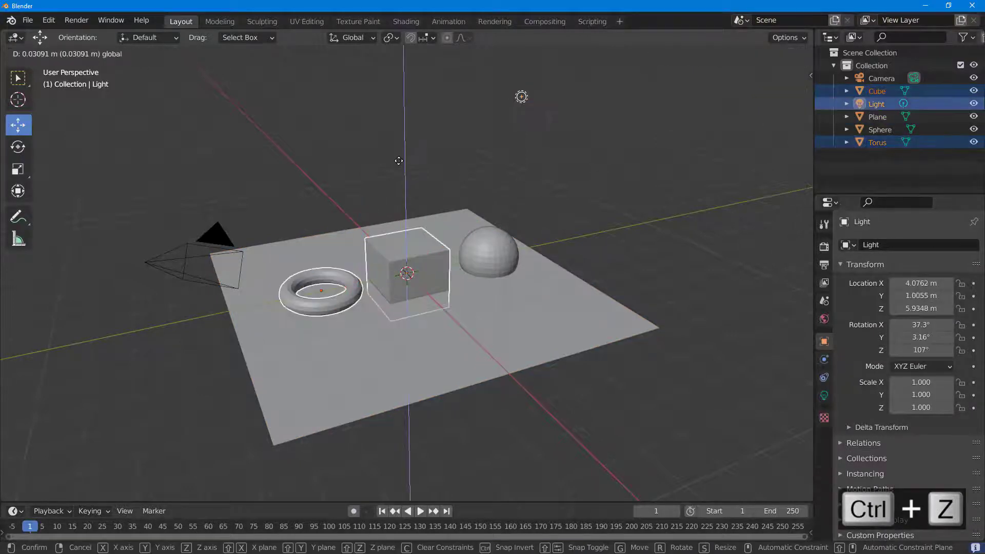
right_click(522, 87)
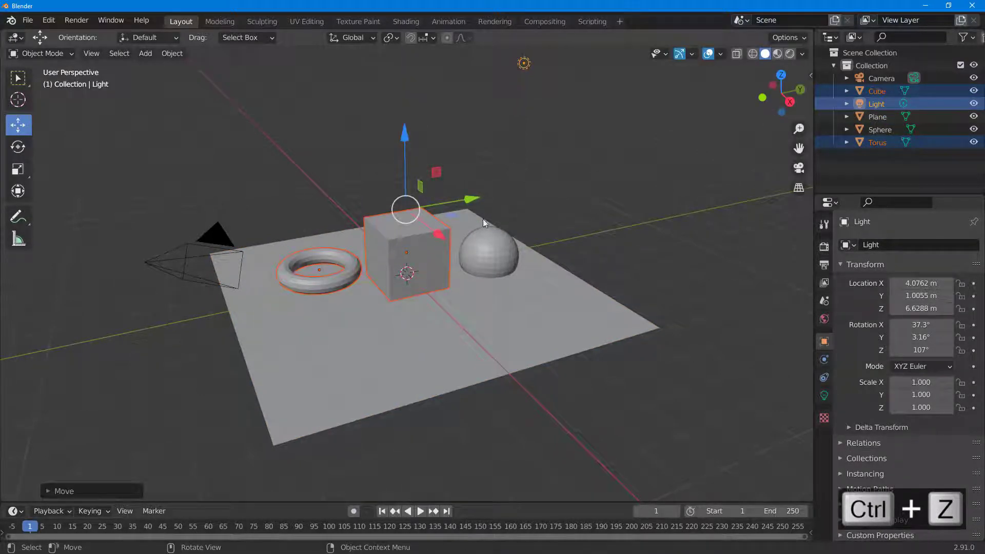
Raise the sphere to about Z 0.67 m and switch the viewport to rendered shading.
left_click(486, 247)
left_click_drag(491, 204, 491, 186)
left_click(646, 161)
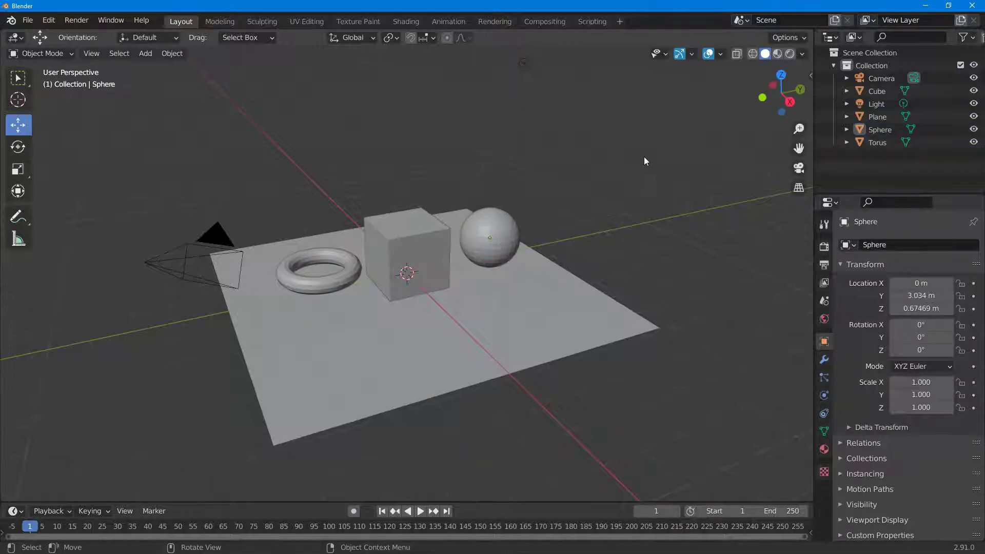
left_click(790, 55)
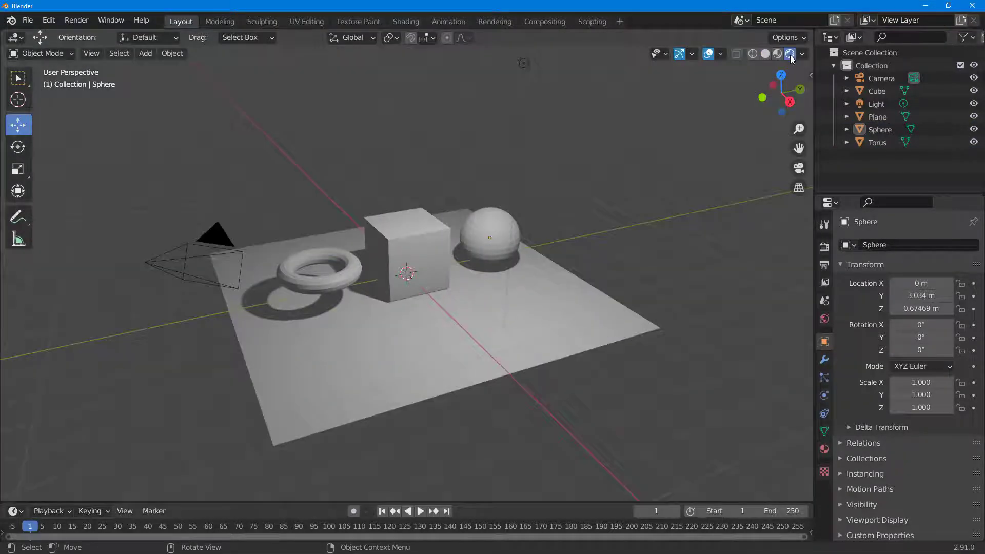
middle_click_drag(565, 151, 586, 210)
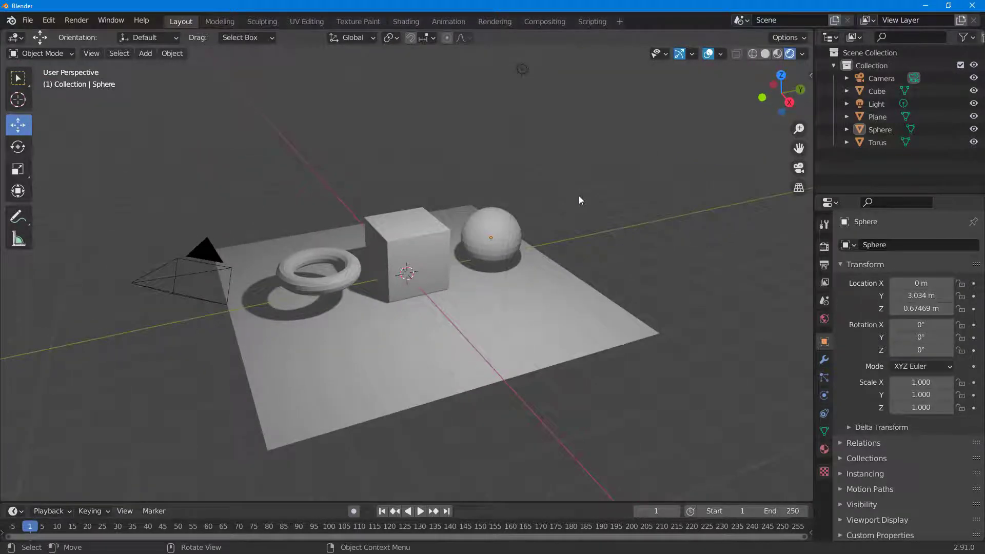
Add an area light over the torus at about Y -2.49 m, Z 3.46 m, and scale it to about 3.7 in X and Y.
key("shift+a")
mouse_move(575, 195)
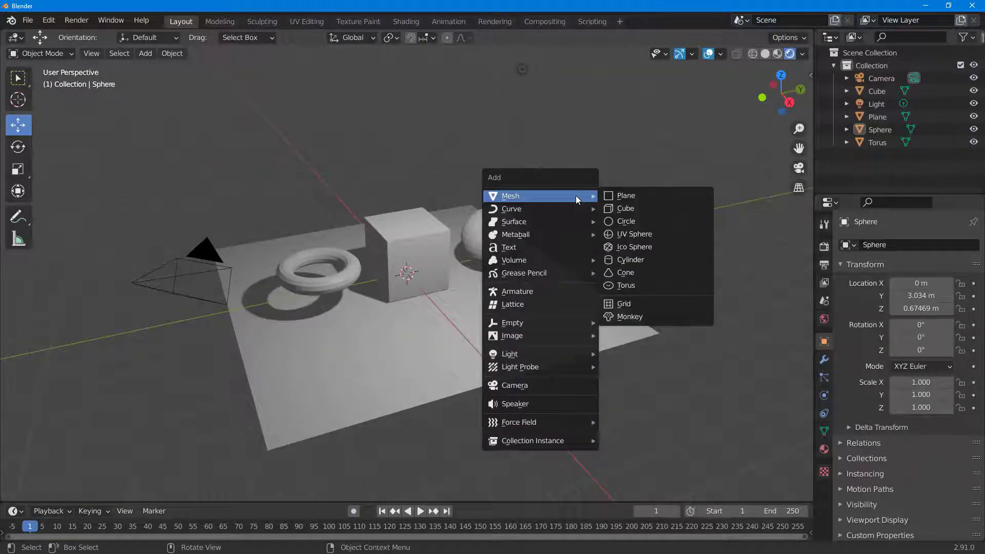
mouse_move(538, 355)
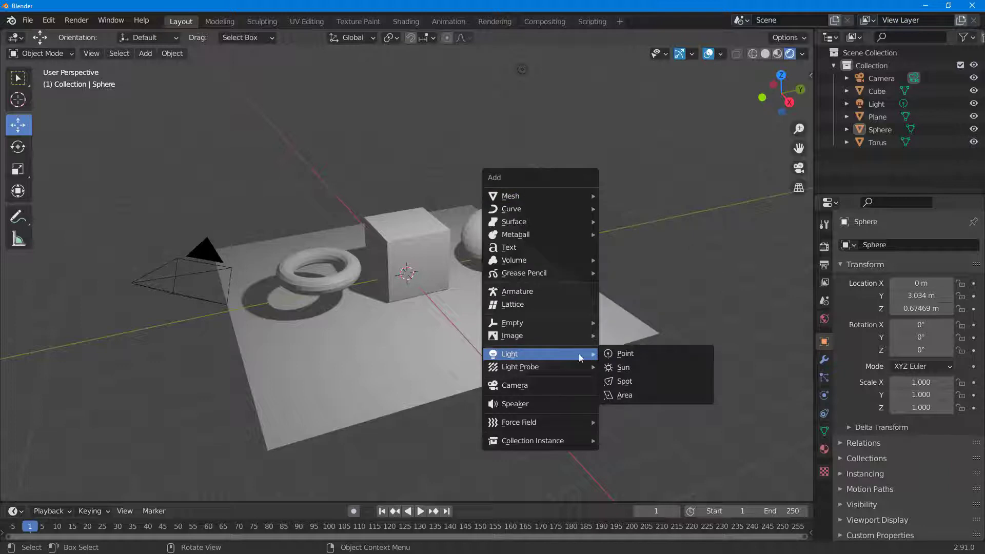
left_click(636, 394)
left_click_drag(406, 203, 420, 97)
left_click_drag(457, 162, 416, 173)
left_click(347, 186)
left_click(18, 175)
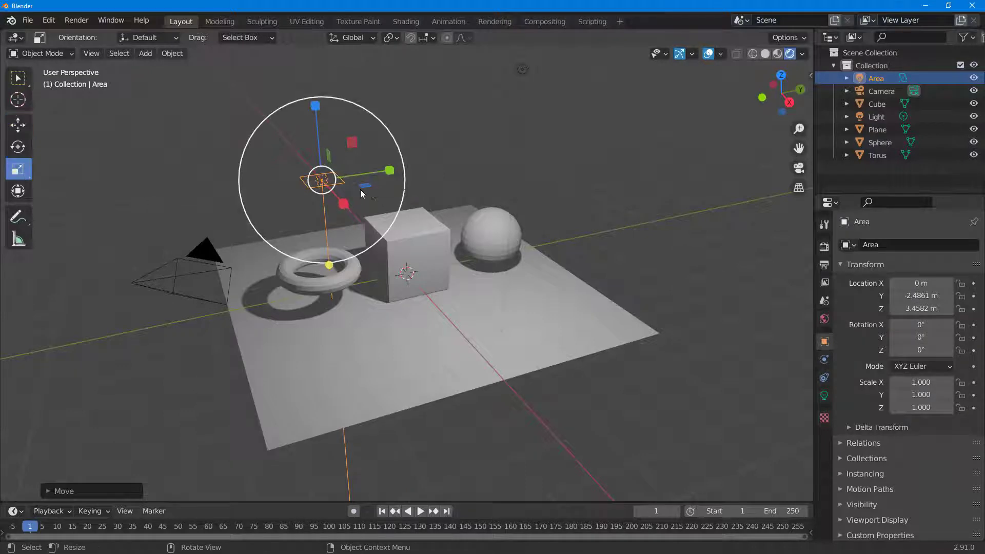
left_click_drag(365, 186, 497, 227)
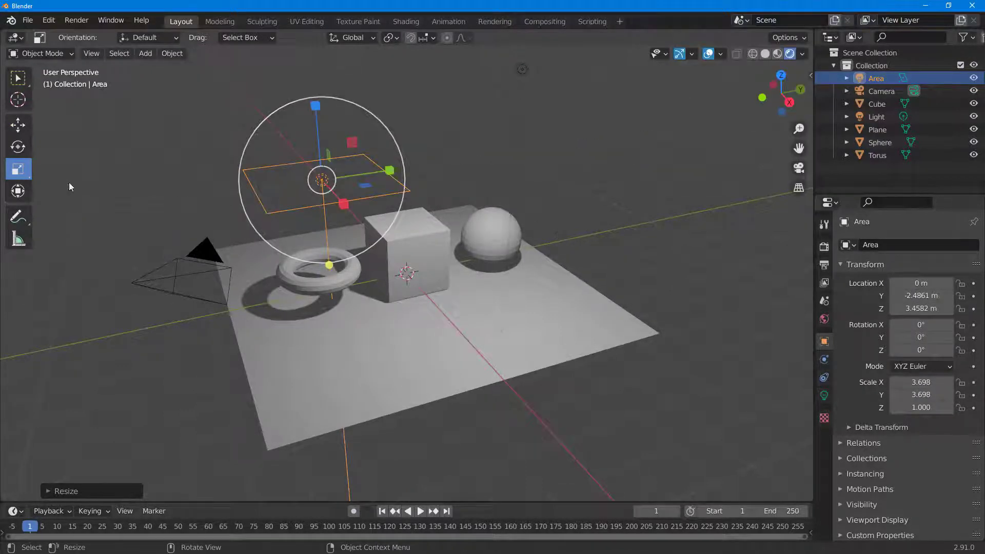
Set the area light's color to a saturated pink.
left_click(824, 396)
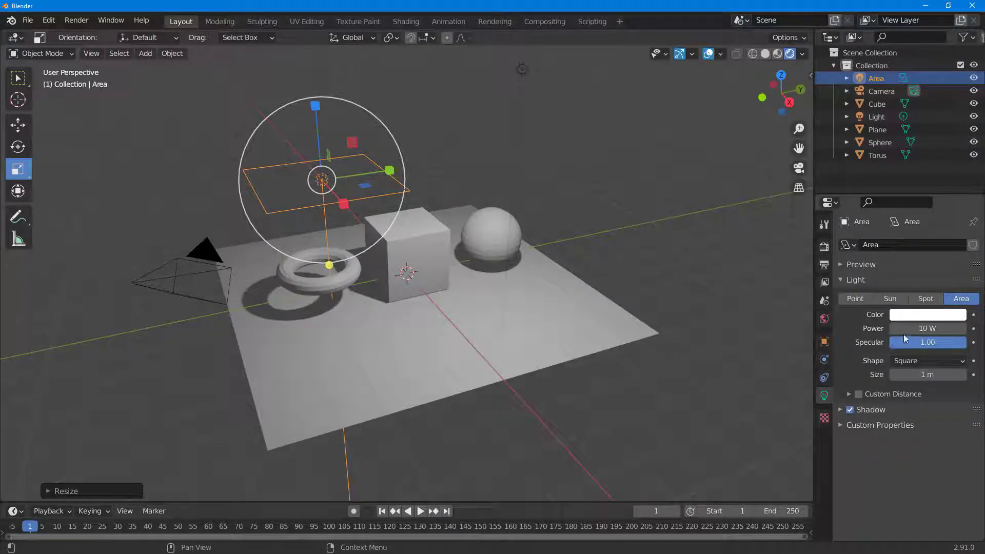
left_click(914, 317)
left_click(933, 319)
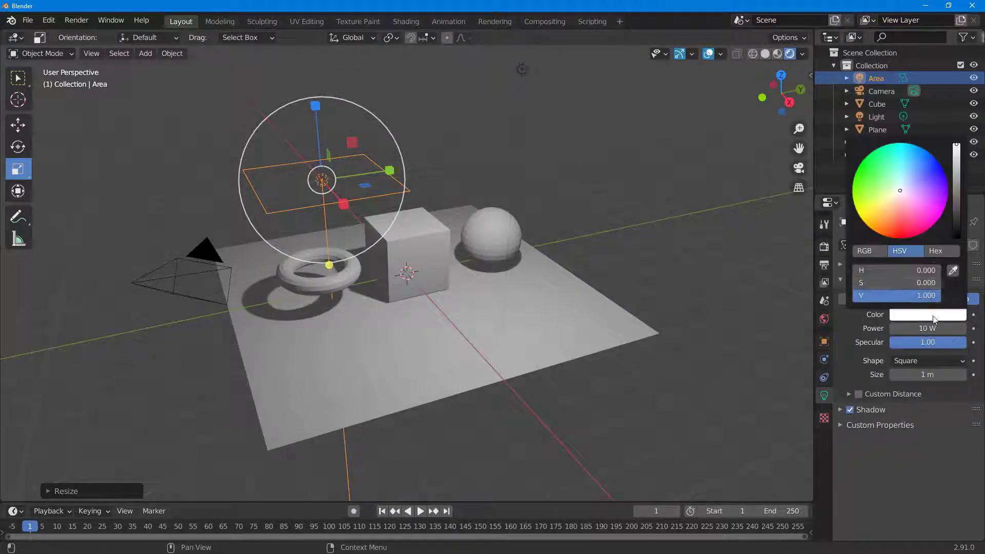
left_click_drag(907, 208, 918, 224)
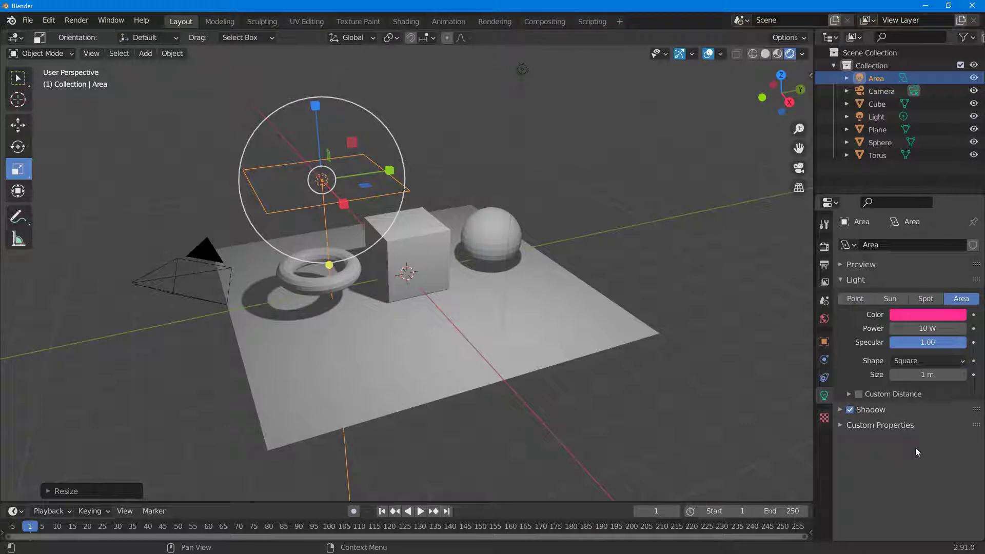
Set the area light's power to 69.6 W and its size to 1.42 m, and deselect it.
left_click_drag(920, 333, 967, 346)
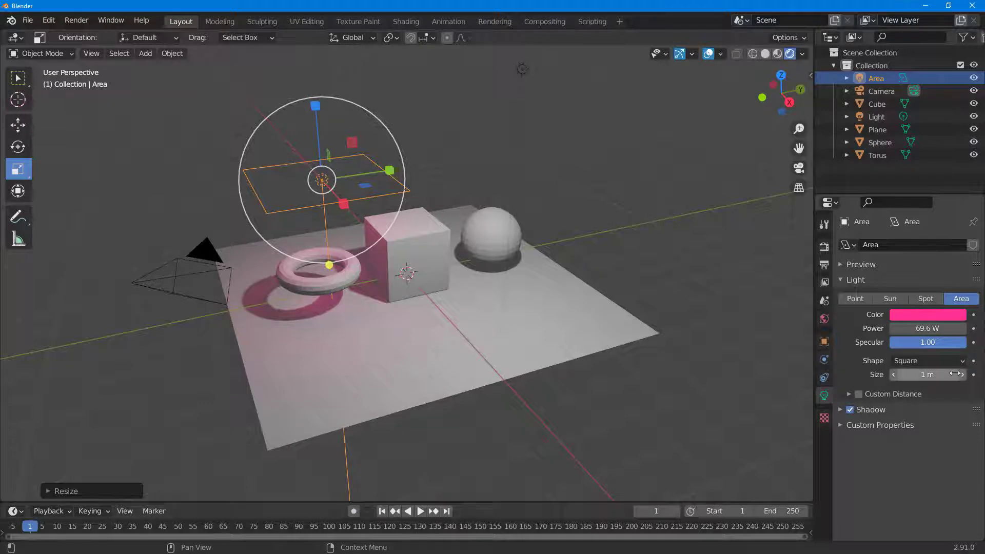
left_click_drag(933, 376, 946, 376)
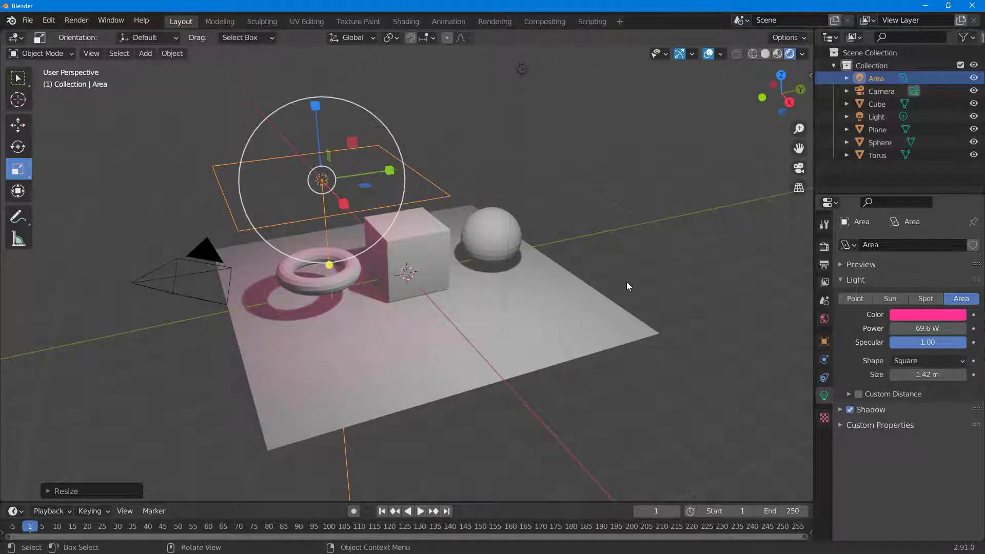
left_click(630, 300)
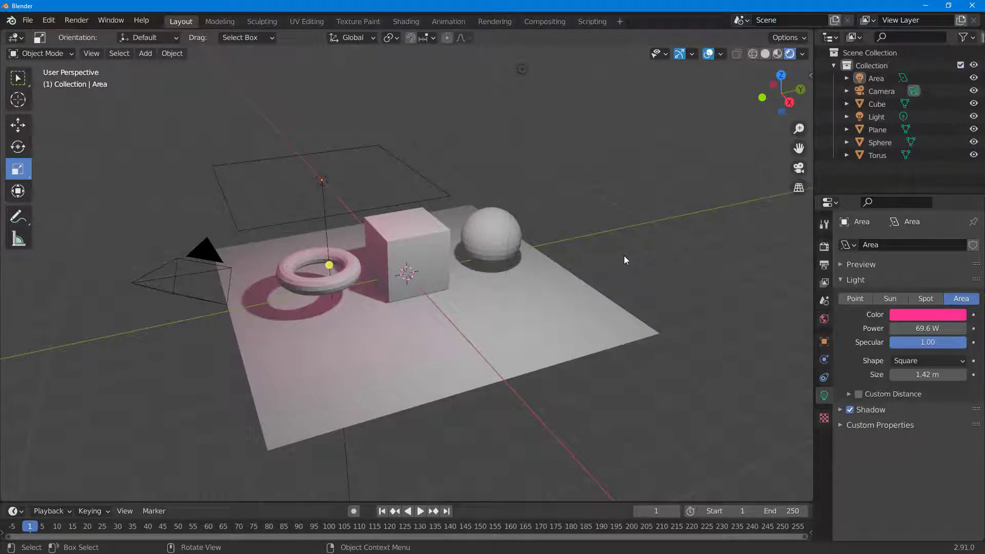
Add a spot light, raise it high above the objects and shift it along the Y axis over the sphere.
key("shift+a")
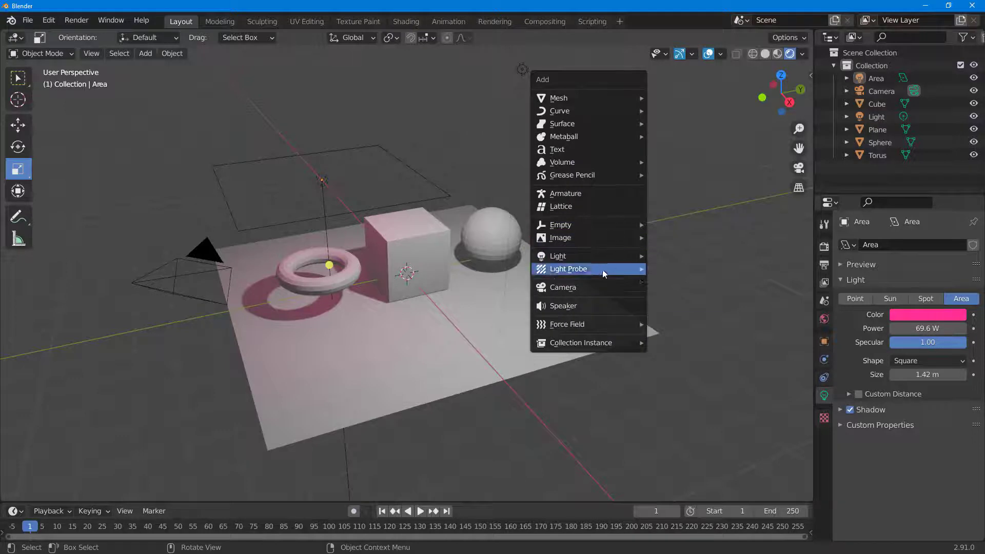
mouse_move(604, 260)
left_click(692, 283)
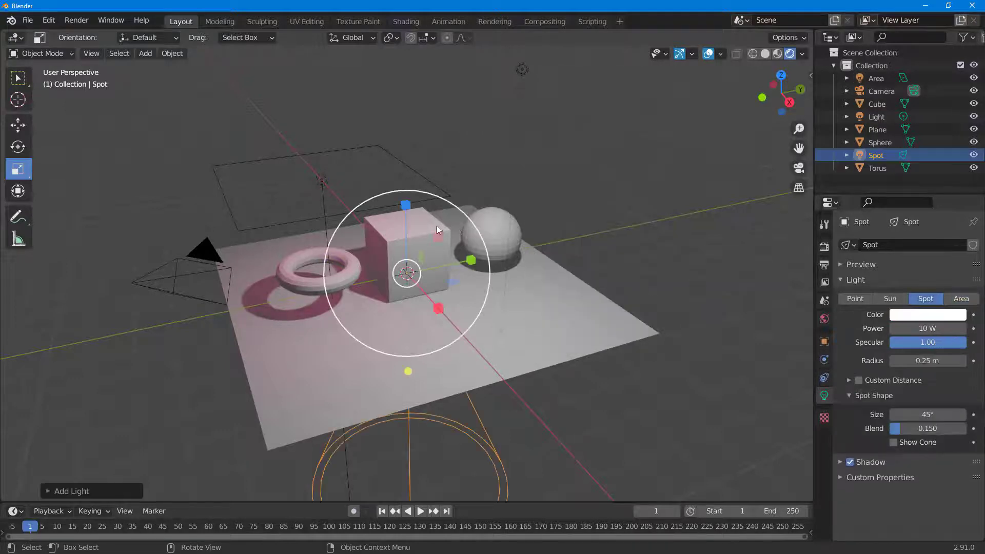
left_click(11, 127)
left_click_drag(412, 208, 410, 43)
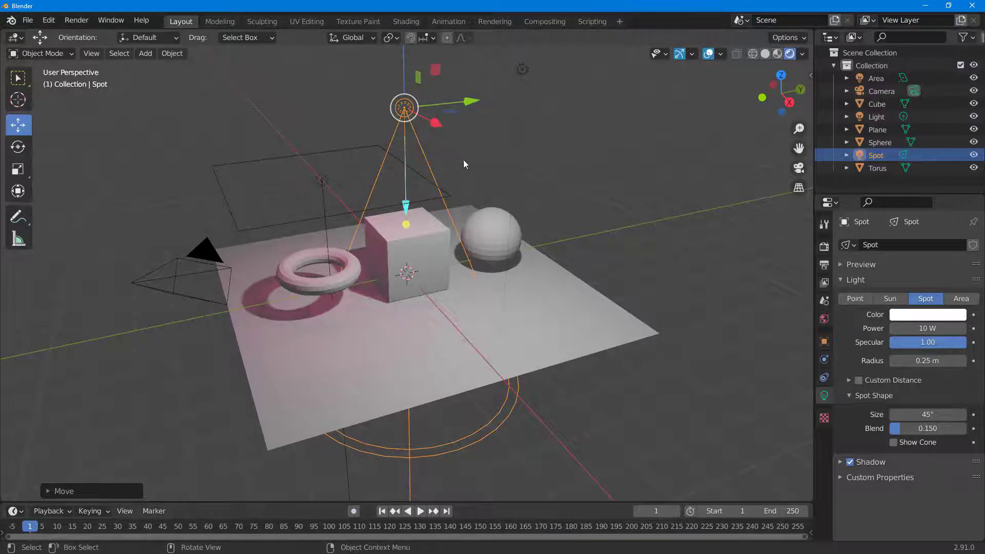
left_click_drag(472, 106, 547, 100)
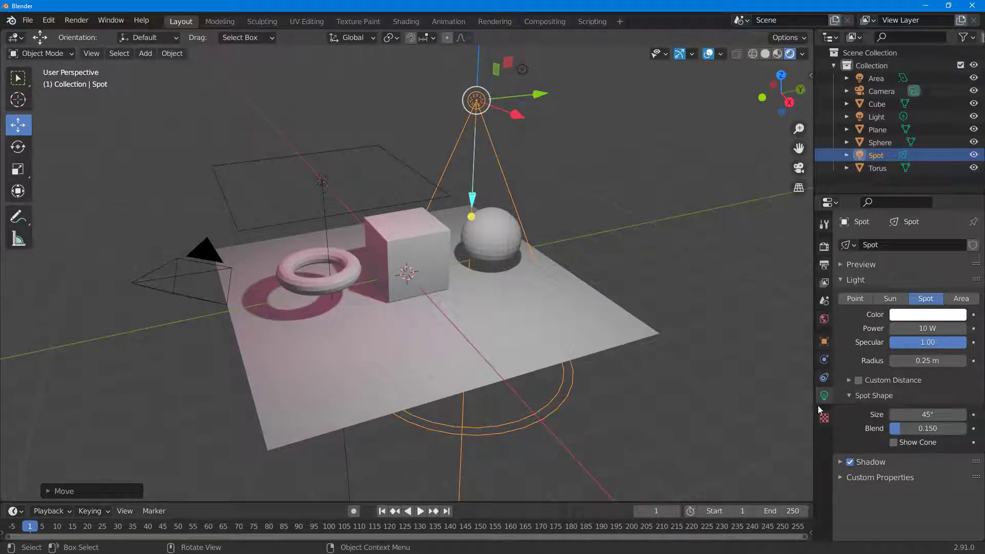
Set the spot light's color to light blue and its power to about 39.8 W.
left_click(928, 314)
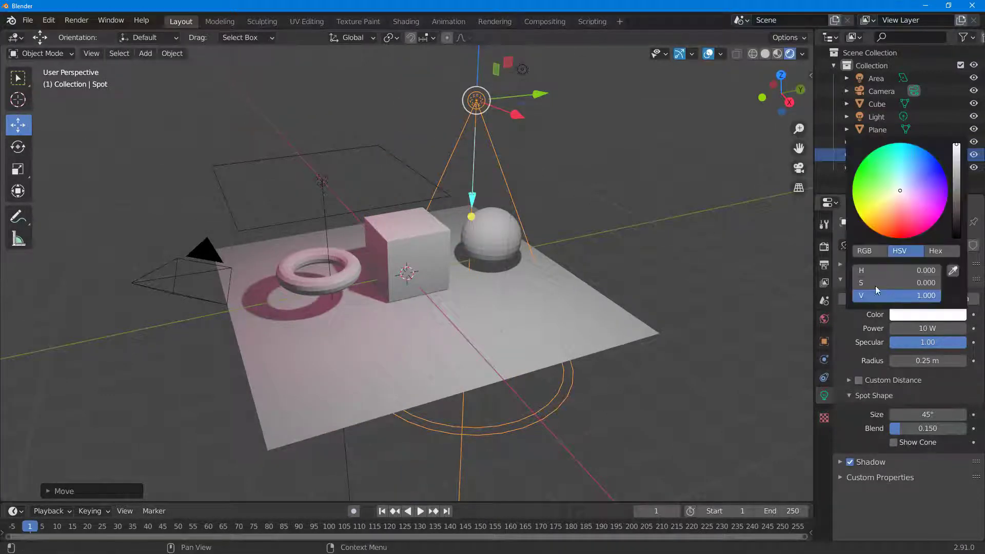
left_click(939, 163)
left_click_drag(940, 164, 920, 176)
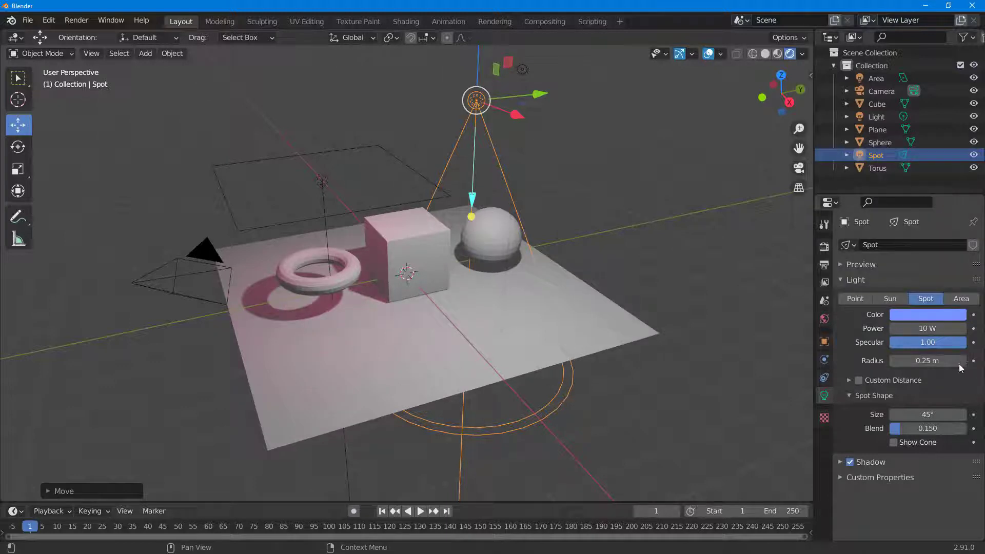
left_click_drag(930, 331, 950, 331)
Set the spot light's radius to 0.94 m and its power to about 673.7 W.
middle_click_drag(578, 149, 594, 172)
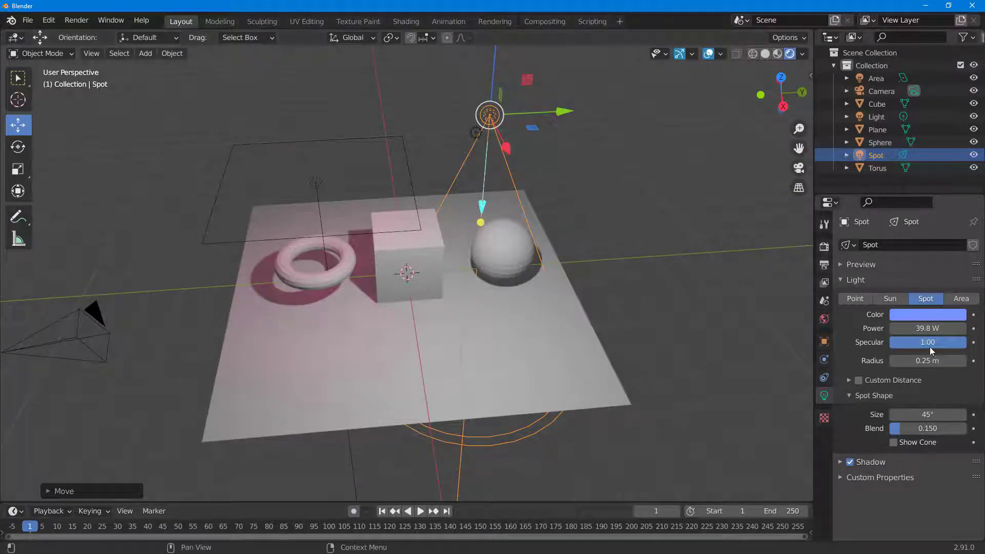
mouse_move(927, 361)
left_mouse_down()
mouse_move(949, 360)
mouse_move(935, 361)
left_mouse_up()
left_click_drag(916, 328, 962, 329)
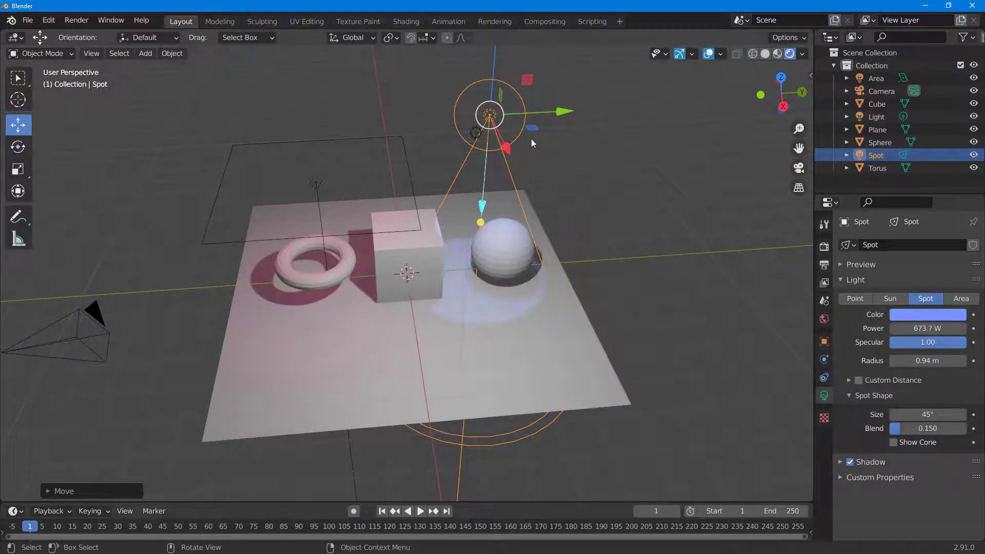
Move the spot light along the Y axis to about -3.63 m so it shines on the torus.
left_click_drag(559, 116, 318, 211)
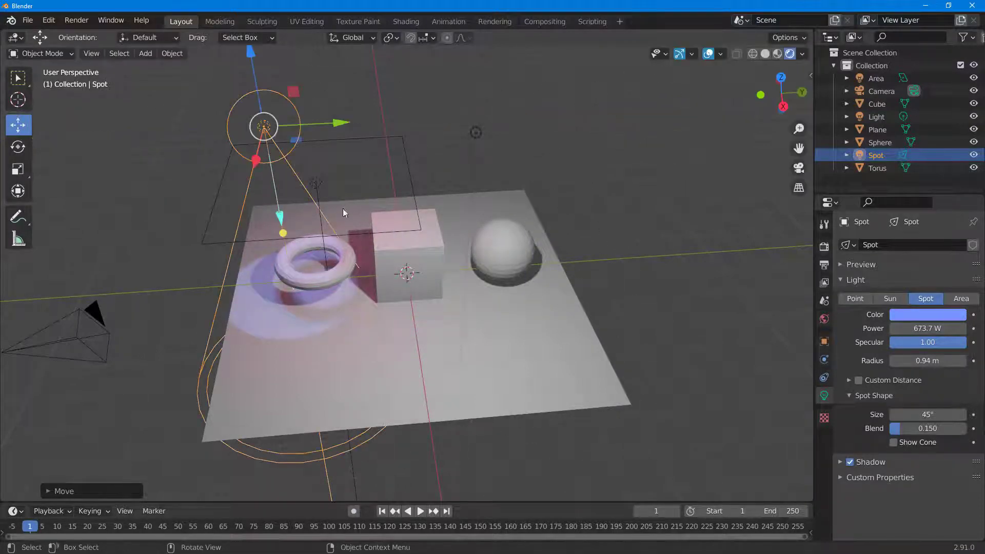
middle_click_drag(681, 210, 697, 198)
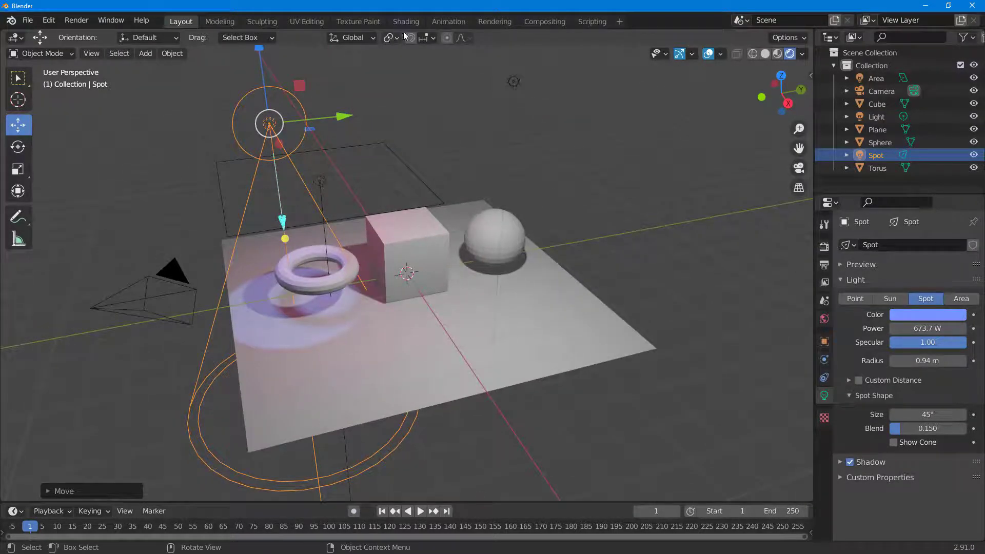
Switch to the Animation workspace and shrink the camera view to a narrow strip to enlarge the main viewport.
left_click(465, 21)
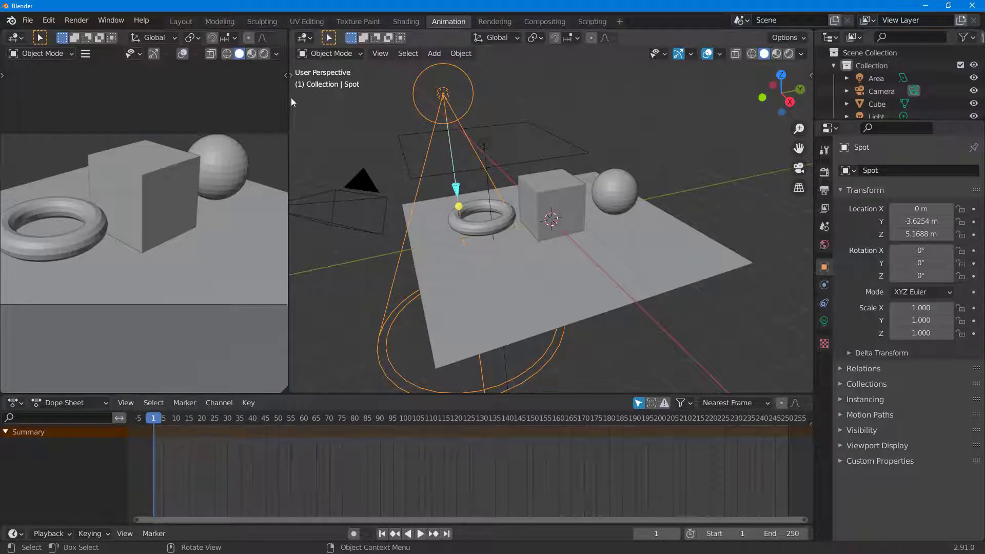
left_click_drag(289, 98, 16, 109)
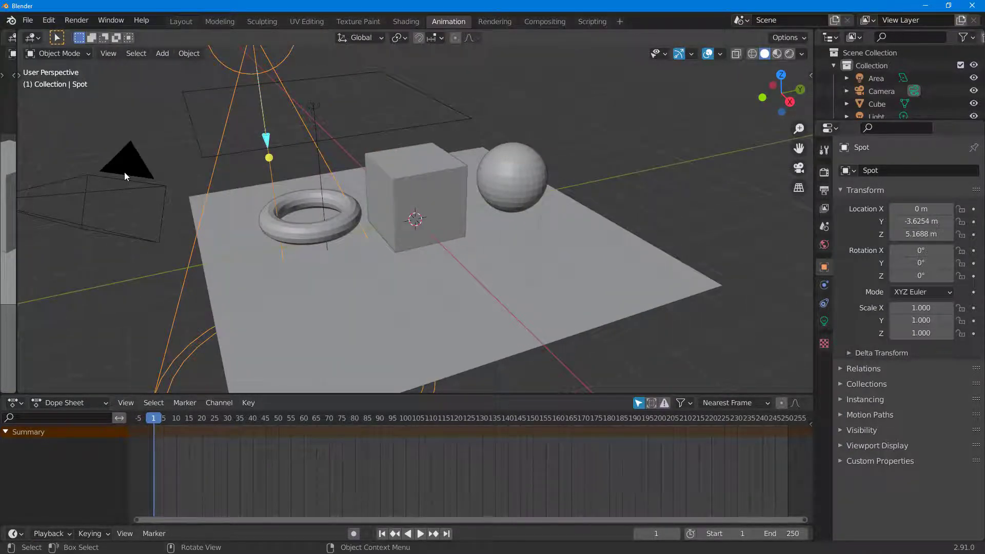
Turn on automatic keyframing for the timeline with the spot light selected.
scroll(289, 146, "down", 6)
scroll(329, 113, "up", 3)
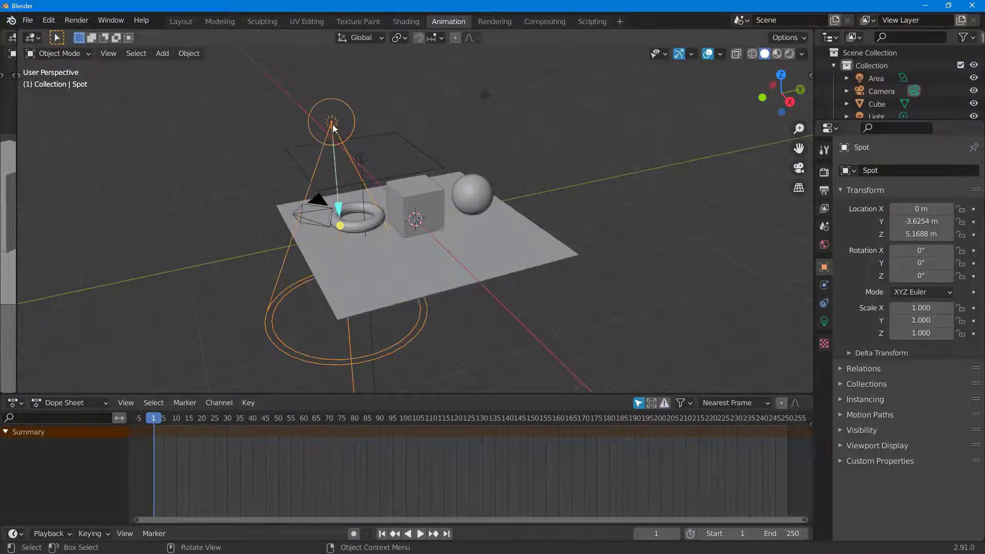
left_click(318, 104)
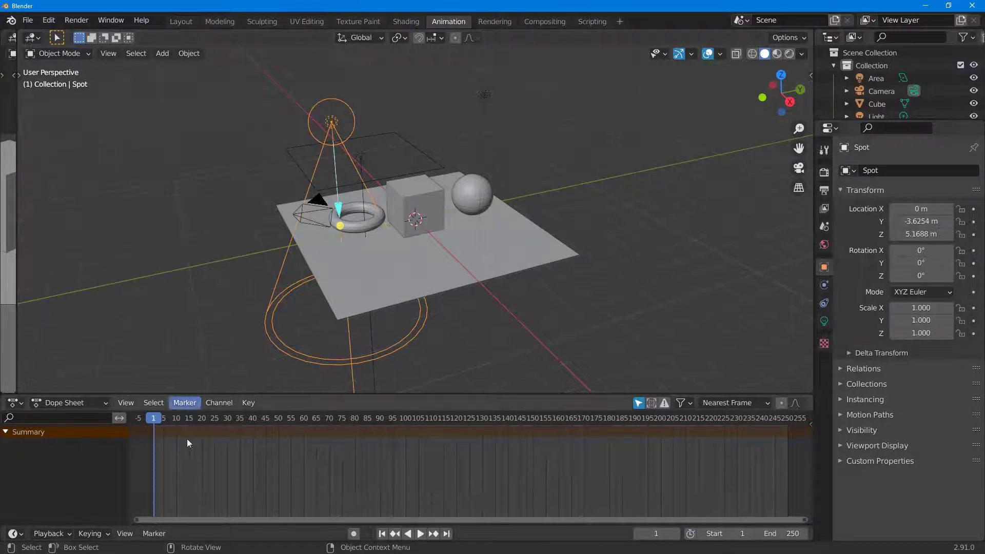
left_click(353, 534)
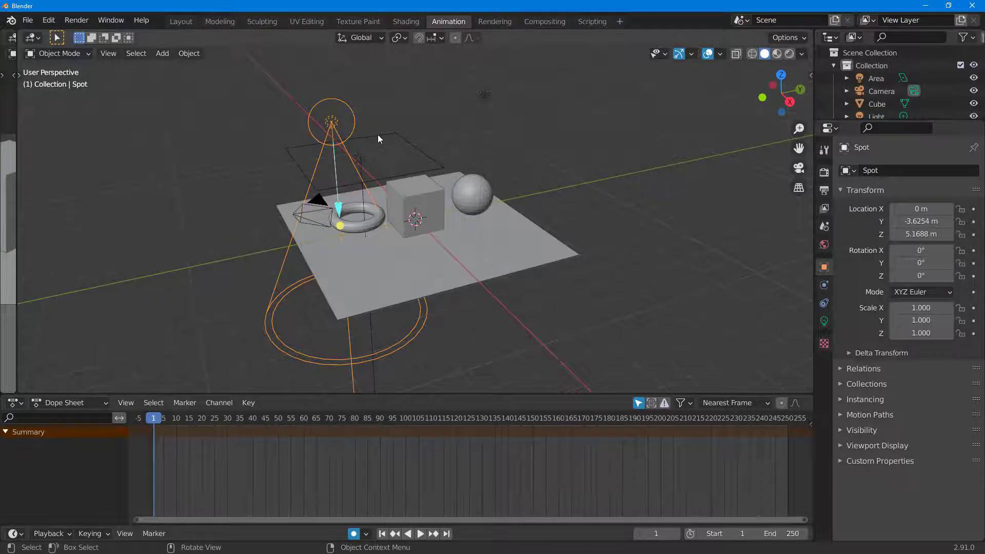
Move the spot light along the Y axis to about -4.03 m and keyframe its position at frame 1.
scroll(329, 105, "up", 3)
scroll(303, 79, "down", 3)
left_click_drag(285, 70, 393, 142)
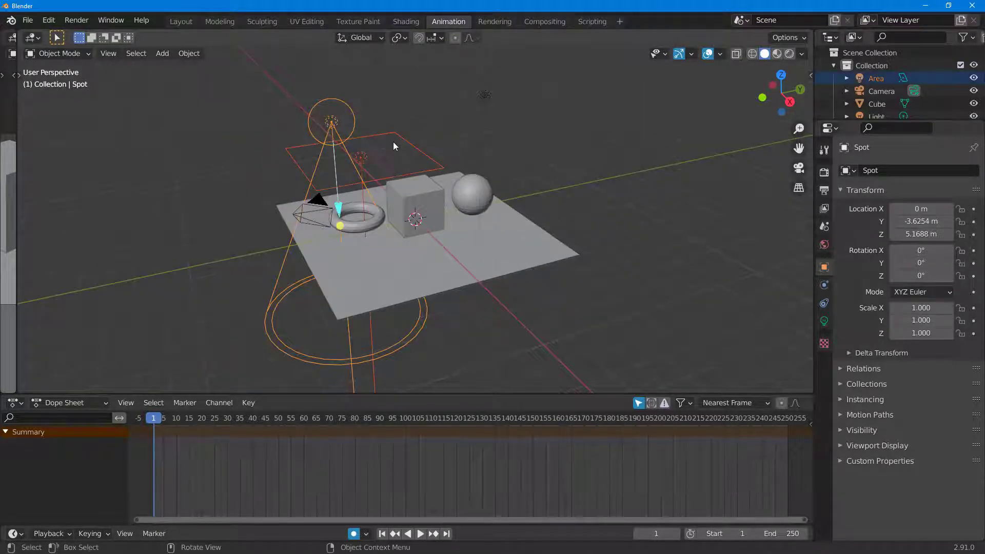
left_click(270, 95)
left_click(333, 122)
key("t")
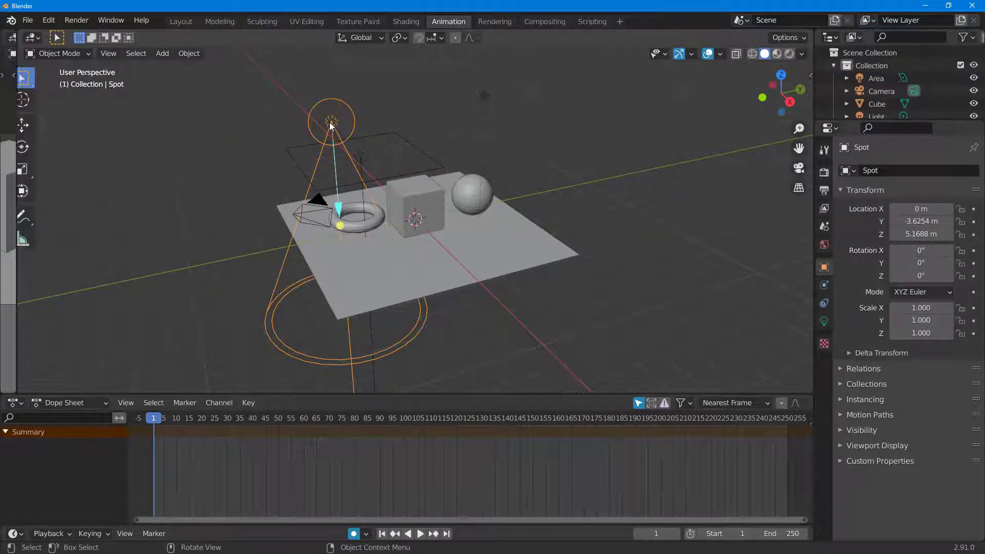
left_click(35, 125)
left_click_drag(397, 120, 387, 119)
key("i")
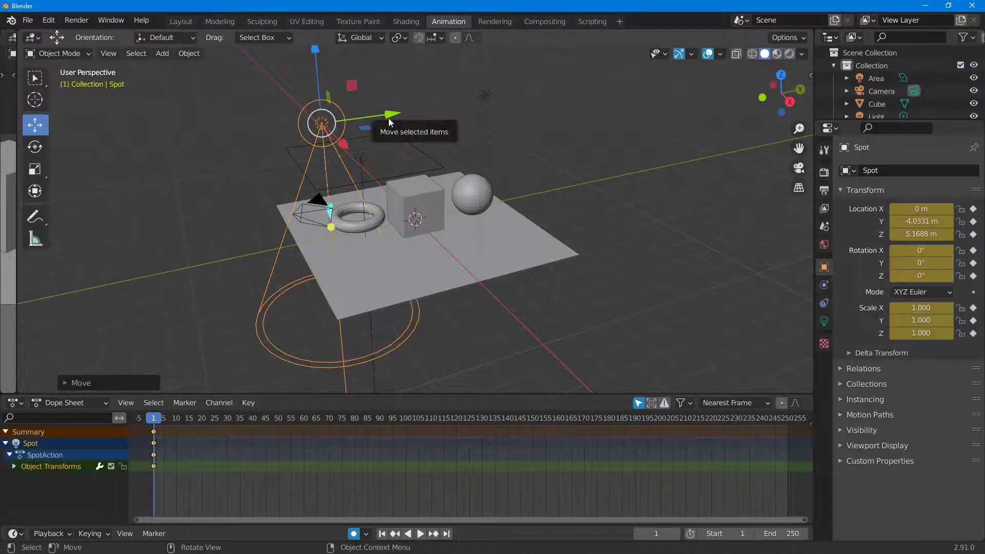
Show rendered shading and, at frame 100, move the spot light along Y to about 2.96 m over the sphere.
left_click(790, 54)
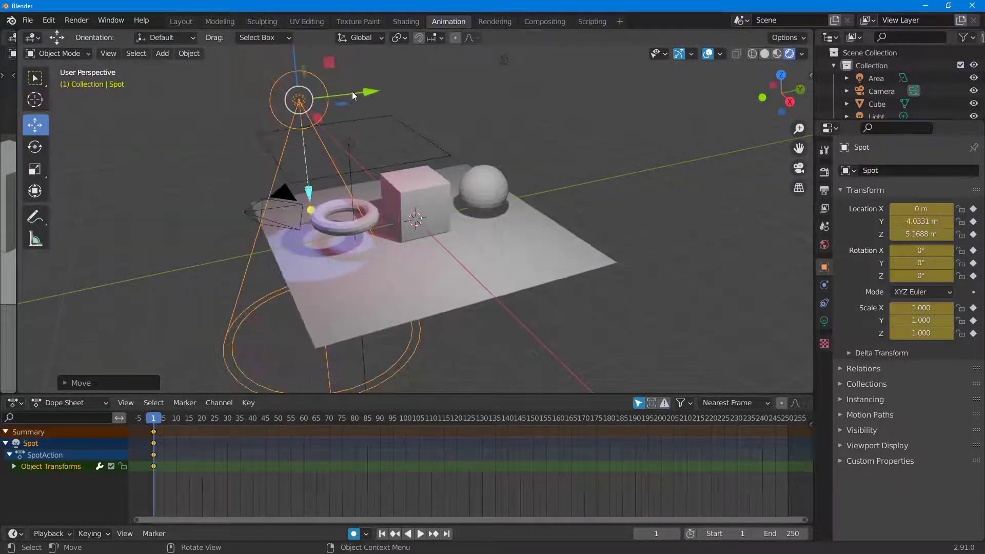
key("space")
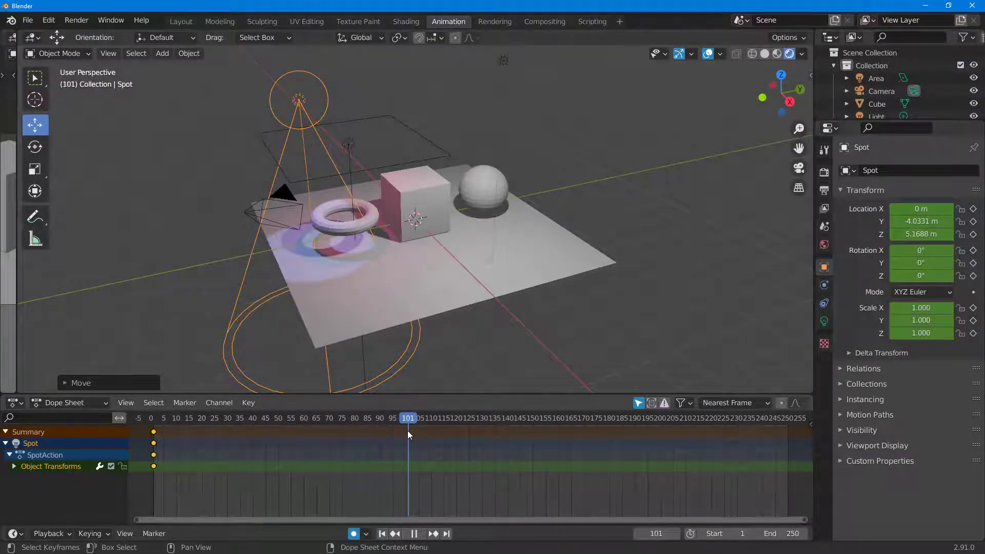
key("space")
left_click_drag(373, 91, 551, 72)
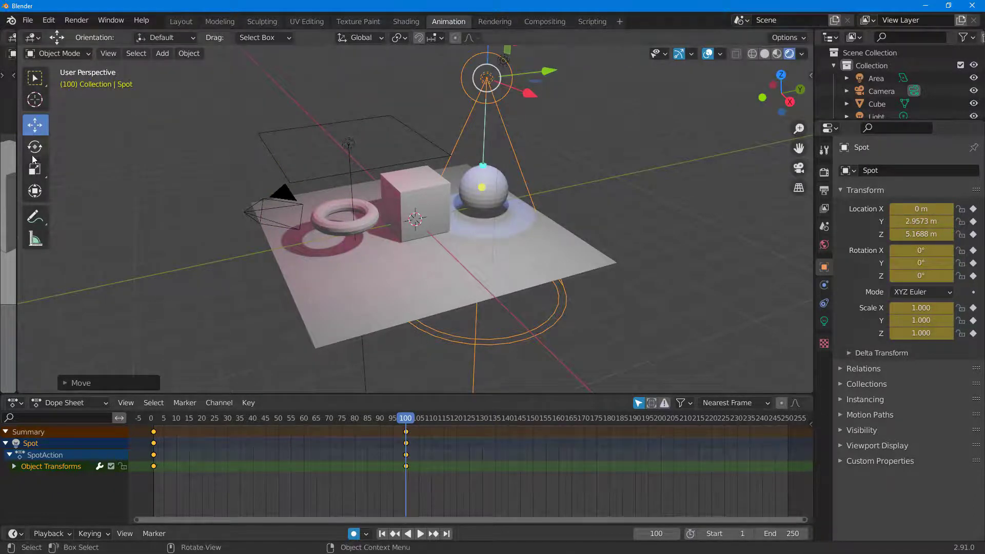
Rotate the spot light at frame 100 so its beam tilts back towards the torus, and scrub back to frame 0.
left_click(35, 147)
left_click_drag(427, 69, 430, 154)
left_click_drag(404, 426, 425, 463)
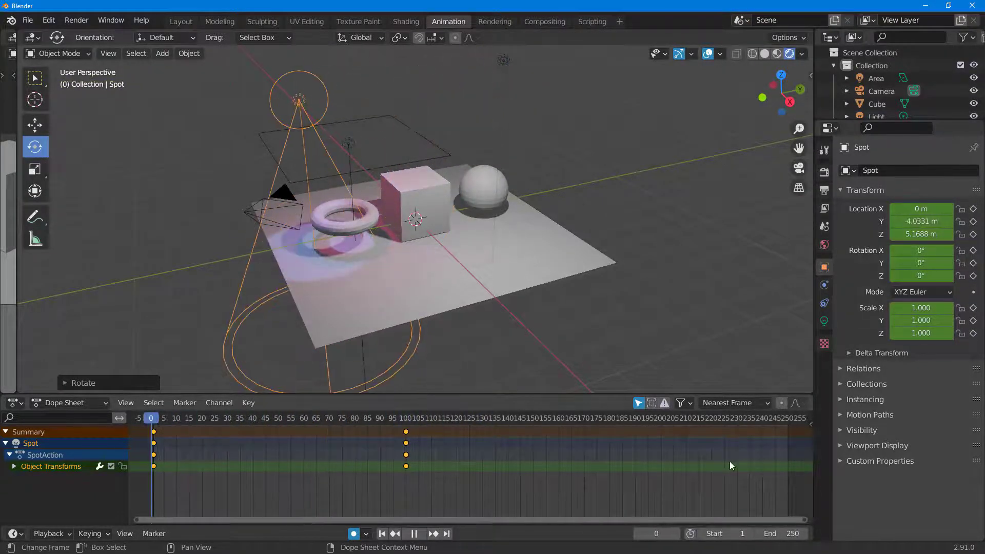
key("Escape")
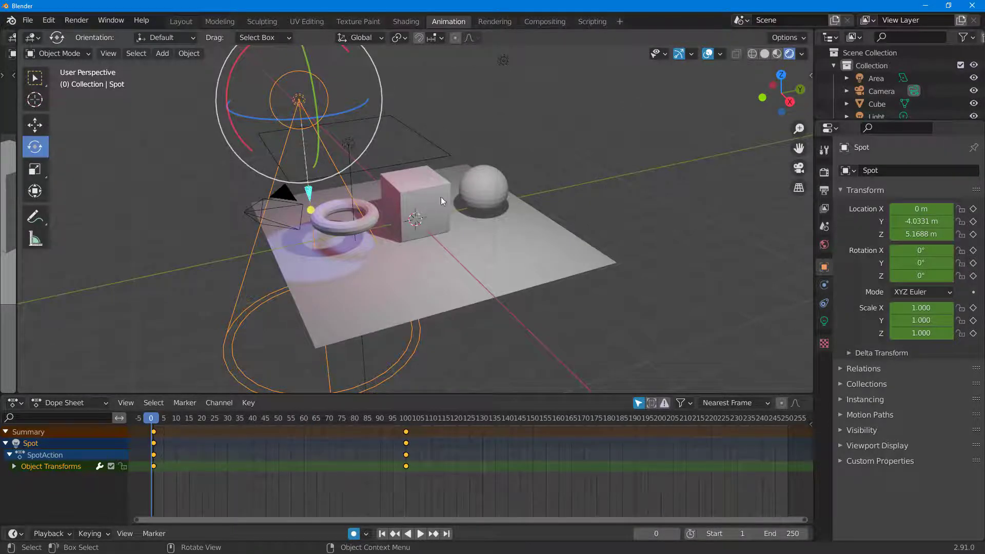
Select the original light above the sphere and move it along Y to about 0.77 m at frame 0.
left_click(504, 61)
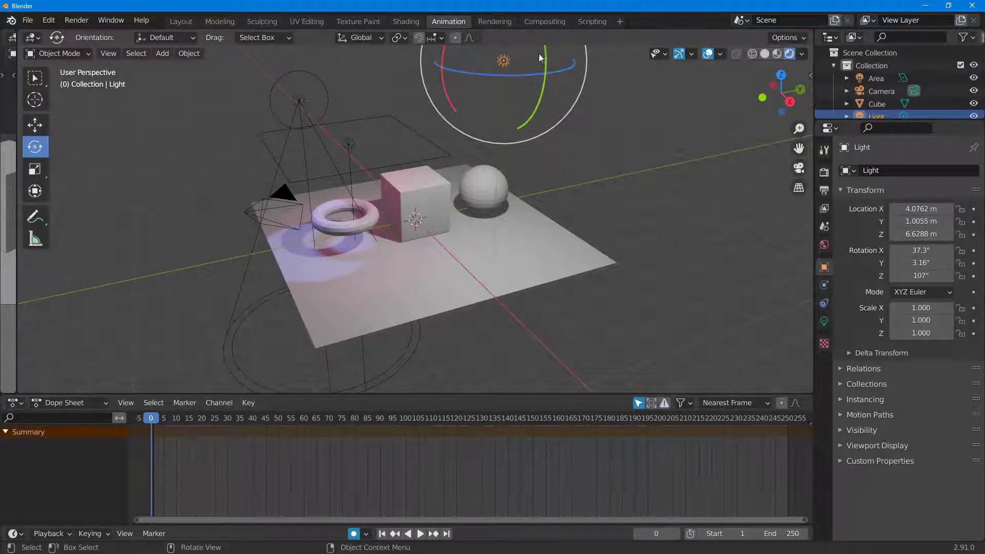
left_click(39, 136)
left_click_drag(559, 44, 552, 47)
At frame 90, move the original light across the scene towards the torus side, and return to frame 0.
key("space")
left_click_drag(166, 420, 380, 426)
key("space")
left_click_drag(555, 58, 370, 155)
left_click_drag(380, 418, 151, 413)
key("space")
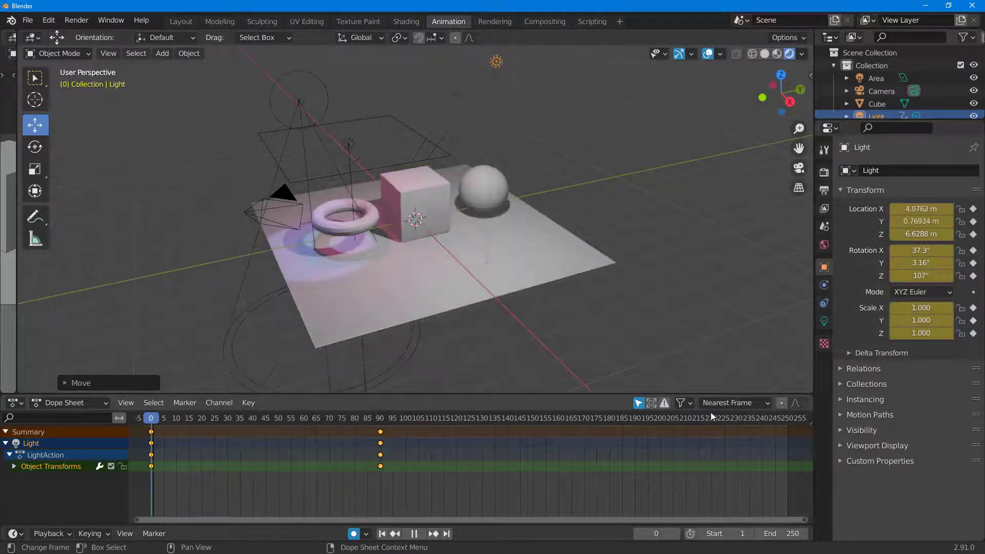
key("Escape")
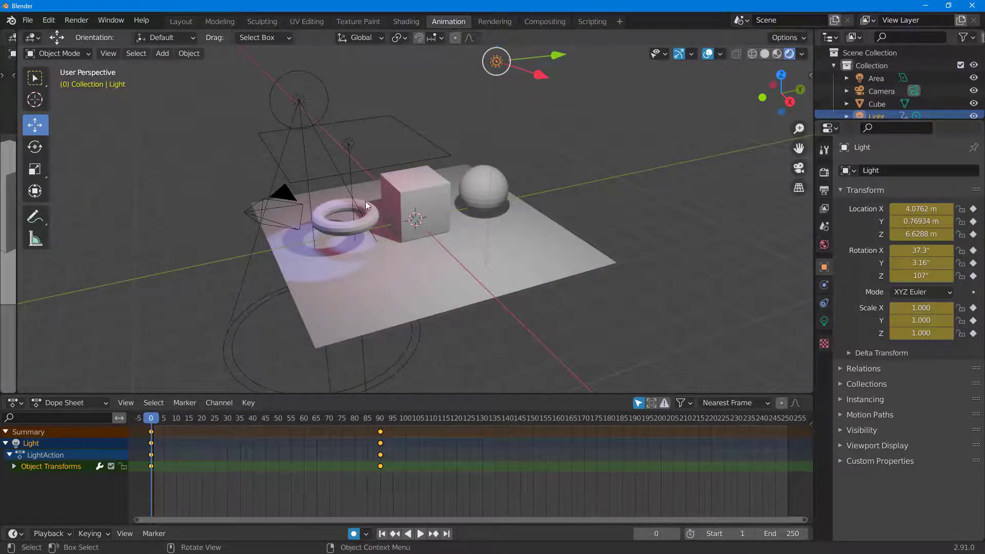
Keyframe the area light at Y about -3.04 m on frame 0 and moved along Y past the sphere on frame 90.
left_click(430, 139)
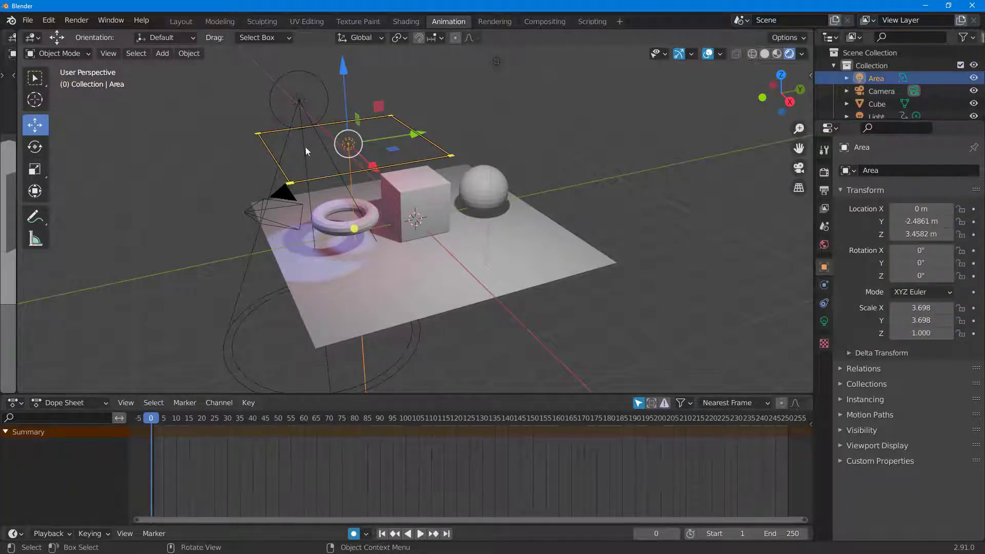
left_click_drag(415, 132, 400, 136)
key("space")
left_click_drag(177, 422, 380, 419)
key("space")
left_click_drag(405, 136, 584, 110)
Scrub back to frame 0 and play the animation to check the movement of all three lights.
left_click_drag(382, 418, 230, 422)
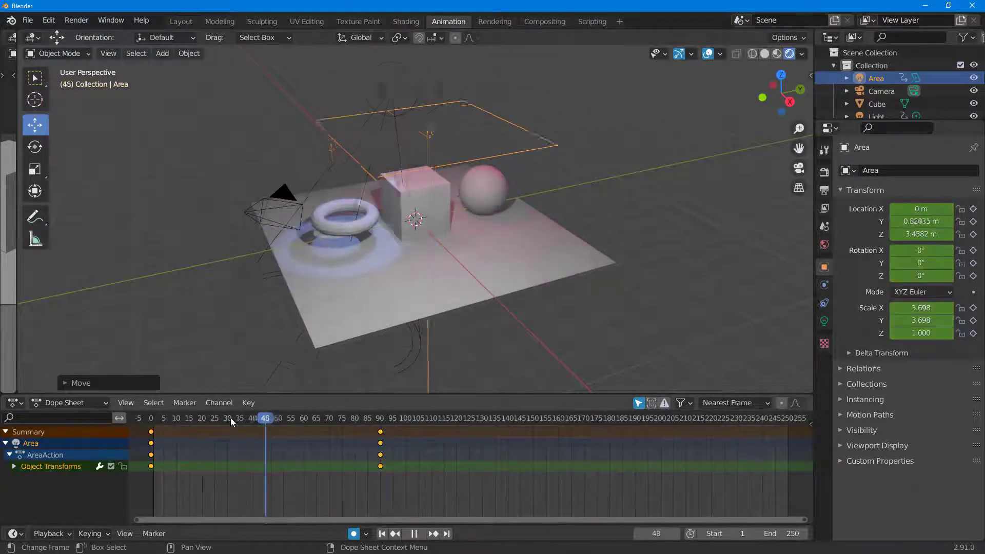
key("space")
key("Down")
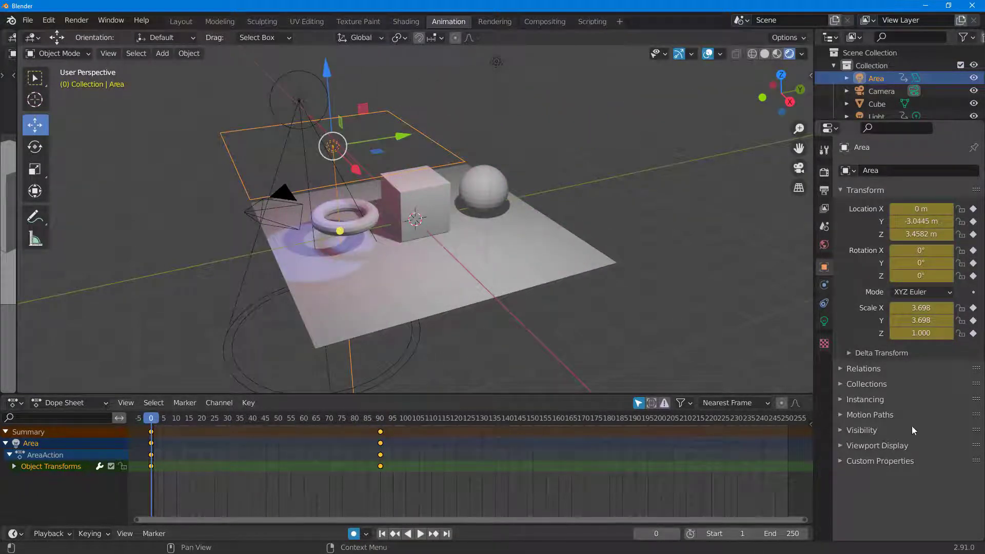
left_click(419, 533)
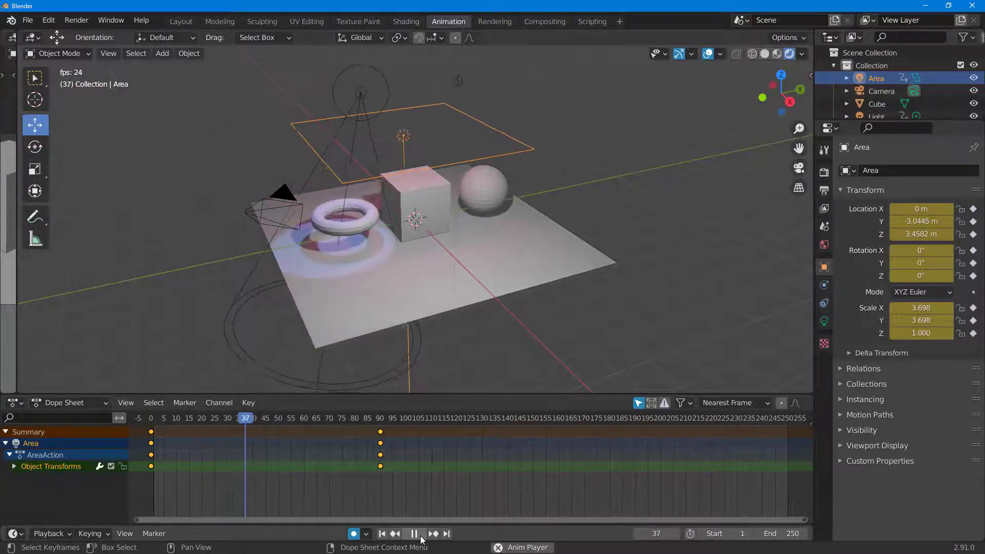
left_click(419, 533)
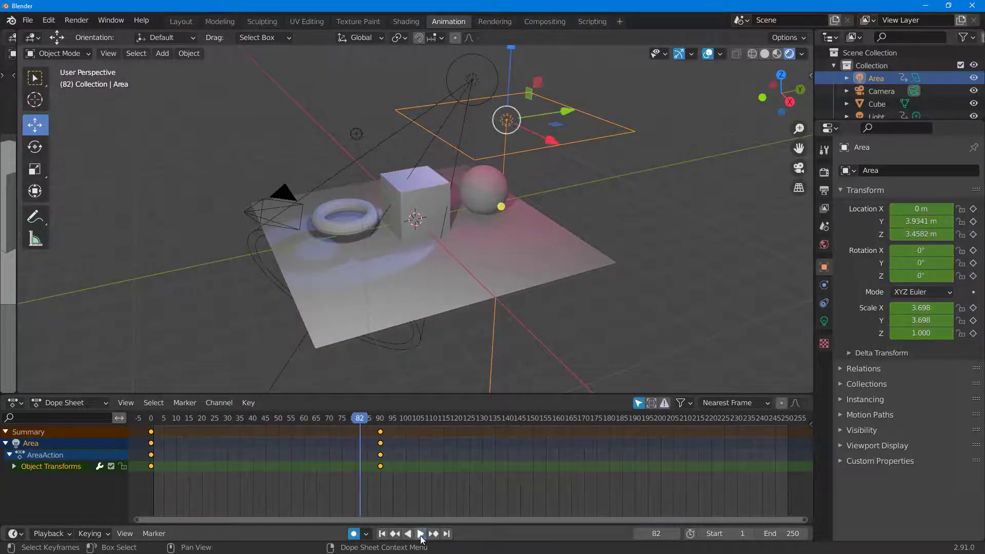